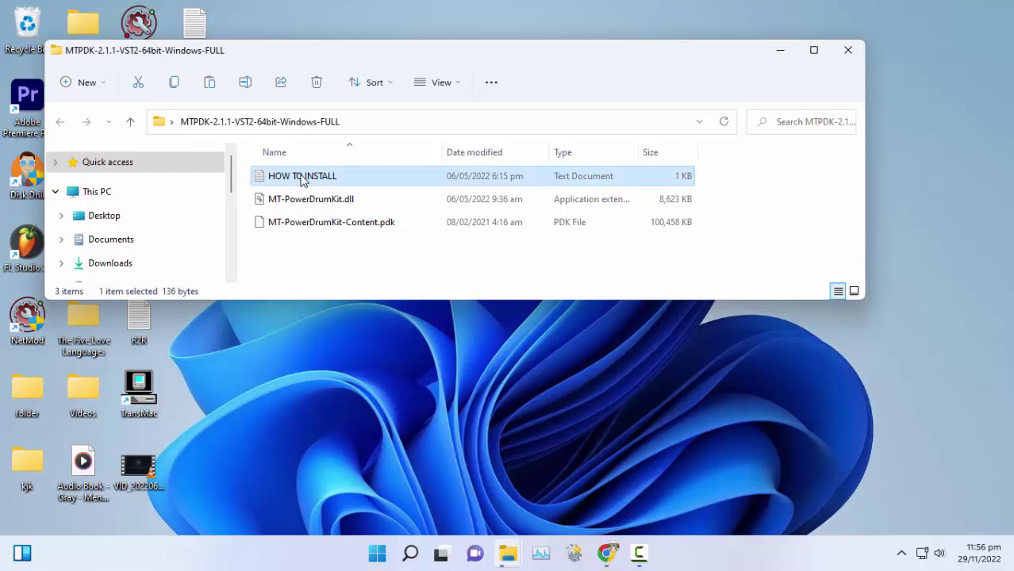
- Open the HOW TO INSTALL text file and copy the powerdrumkit.com installation instructions link
double_click(301, 176)
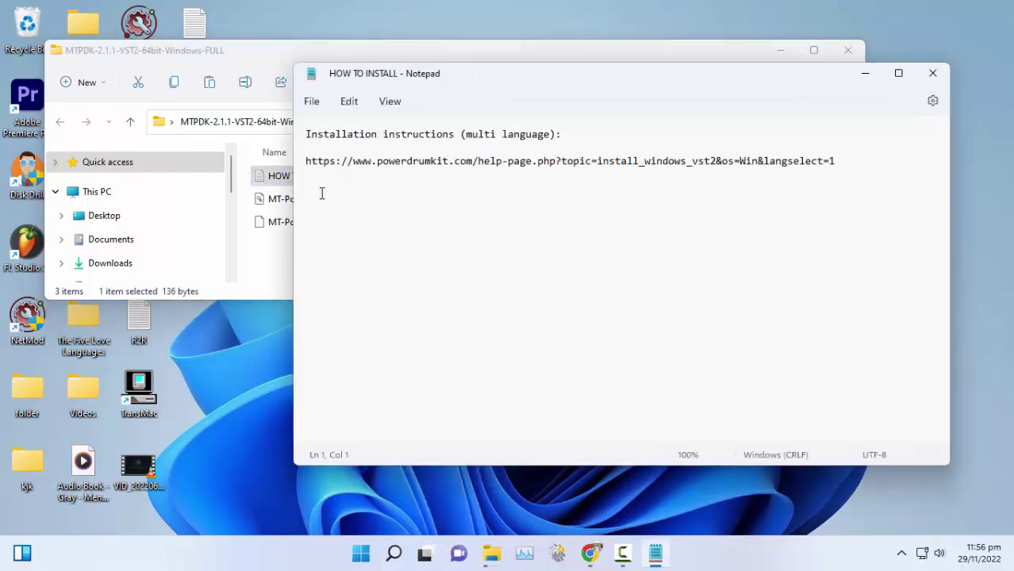
drag(871, 161, 290, 167)
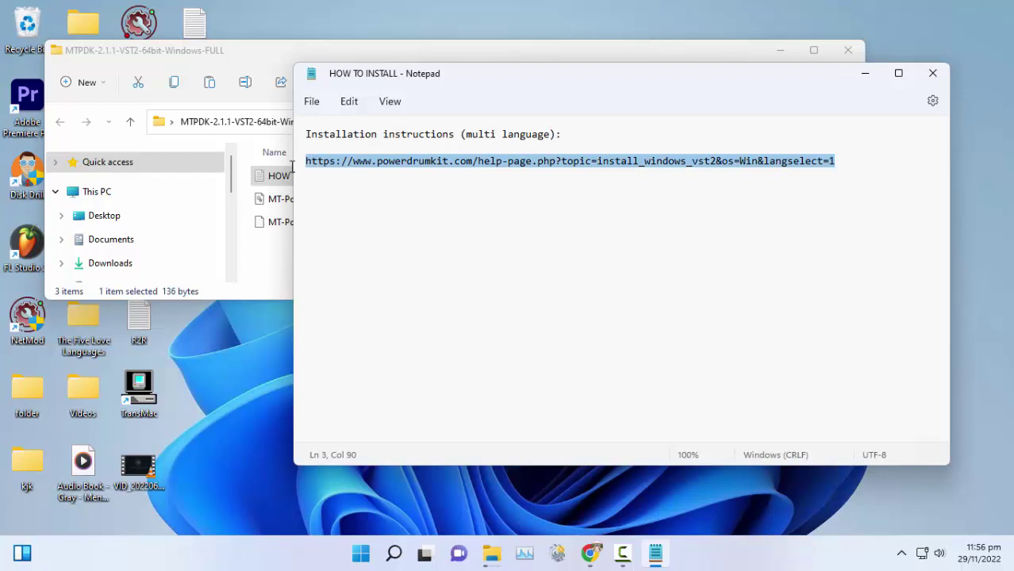
right_click(362, 164)
click(417, 238)
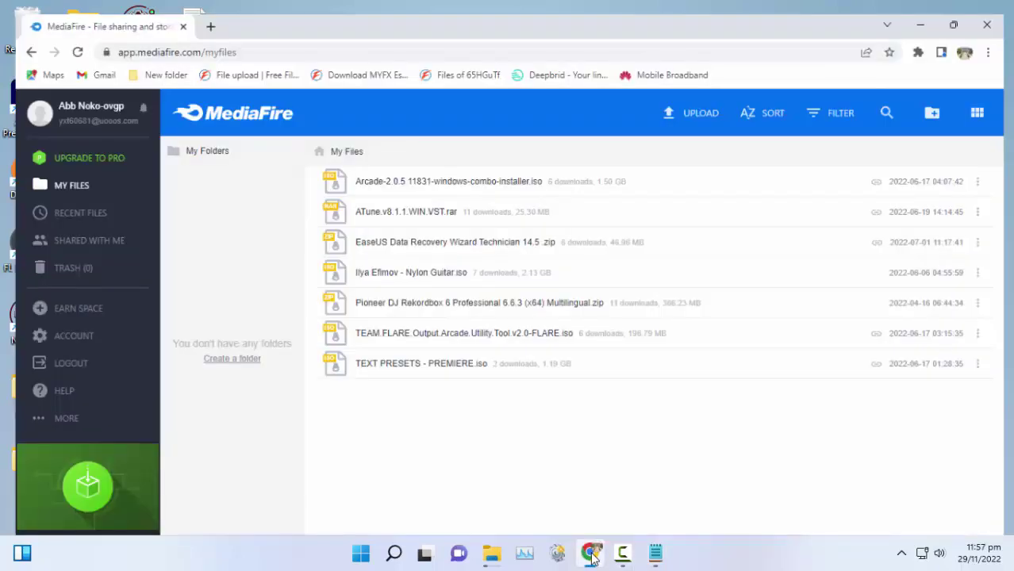
- Switch to Chrome, load the copied instructions link in a new tab and choose English as the page language
click(590, 553)
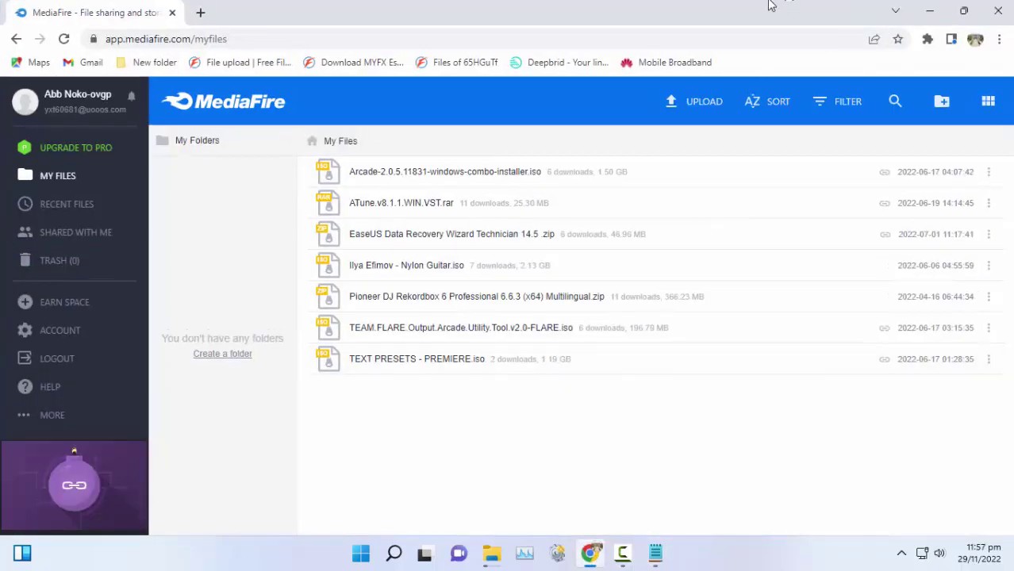
click(200, 13)
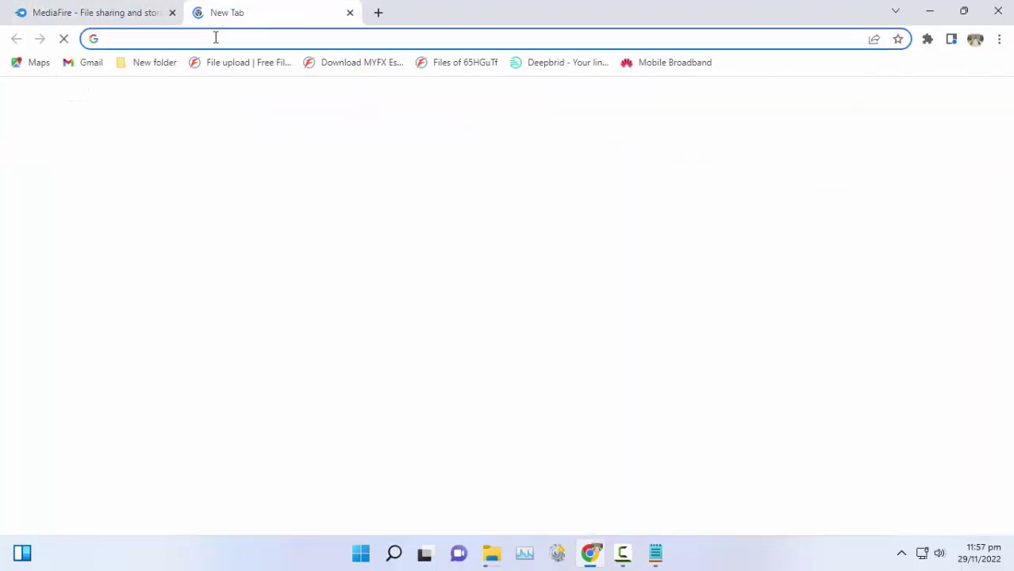
right_click(215, 38)
click(273, 157)
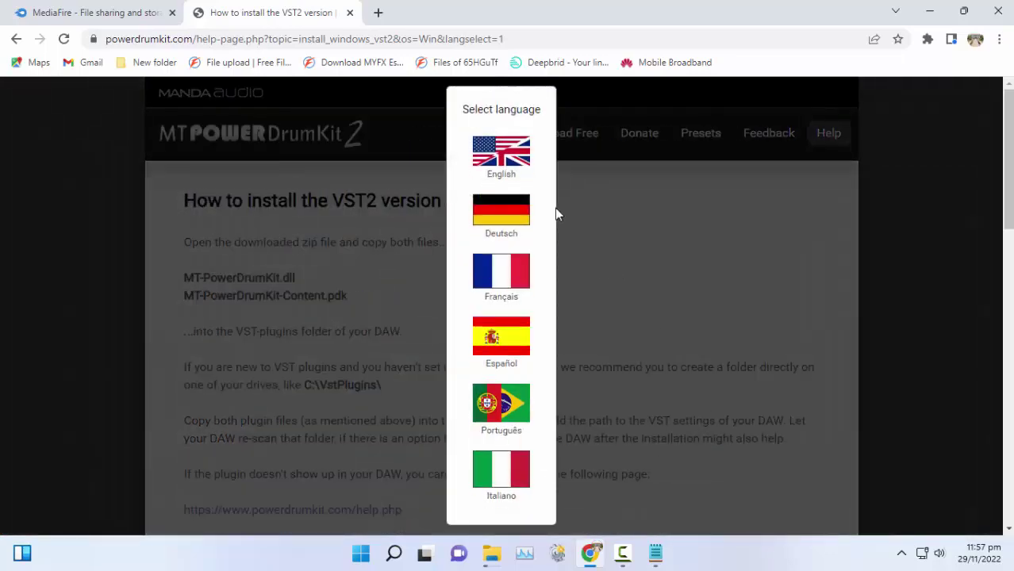
click(514, 152)
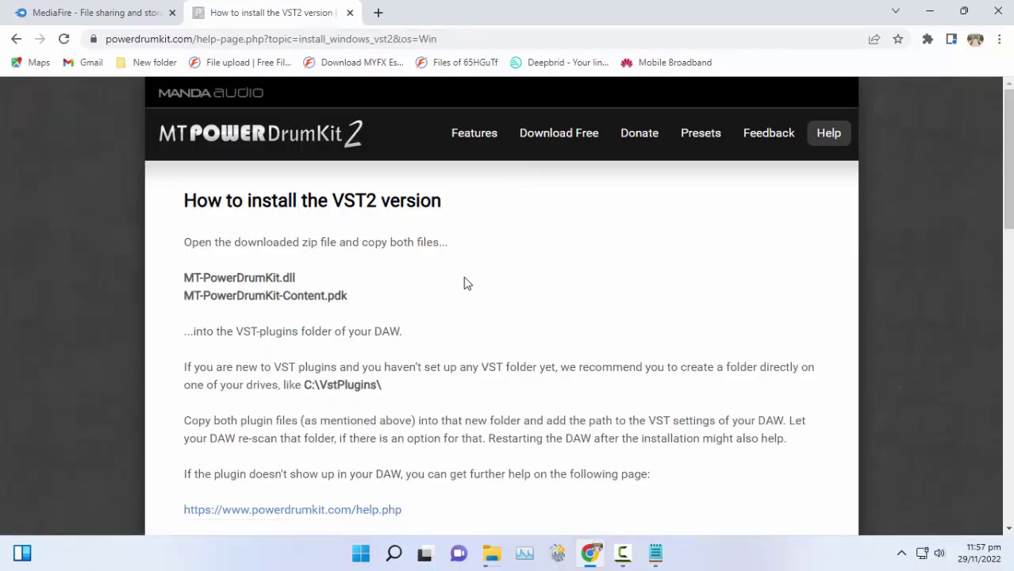
- Read and copy the VST2 instructions from "Open the downloaded zip file" through the DAW restart advice, and close the page
scroll(464, 282, down, 2)
scroll(461, 271, up, 1)
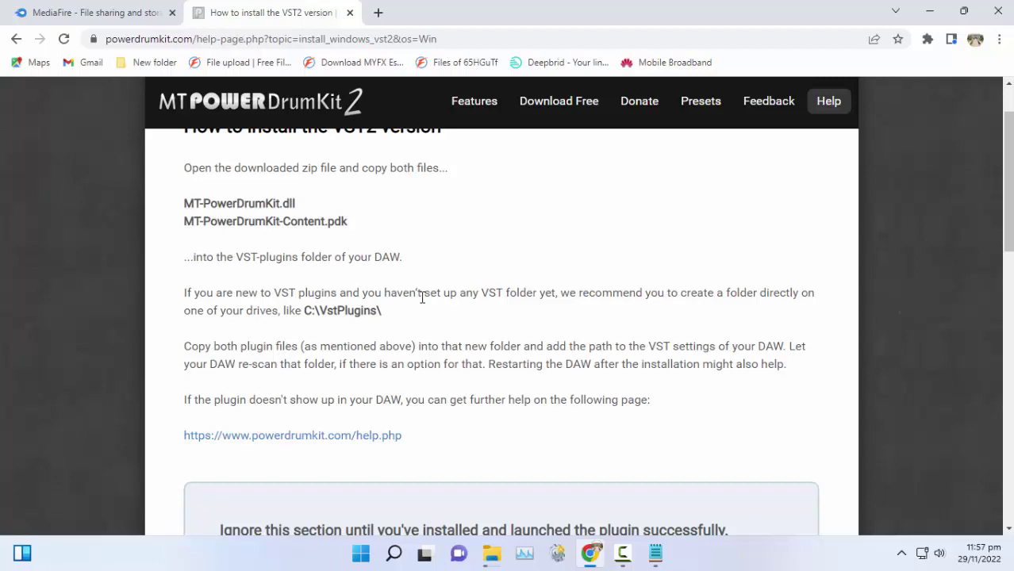
scroll(422, 296, down, 2)
scroll(421, 292, up, 2)
drag(793, 367, 180, 169)
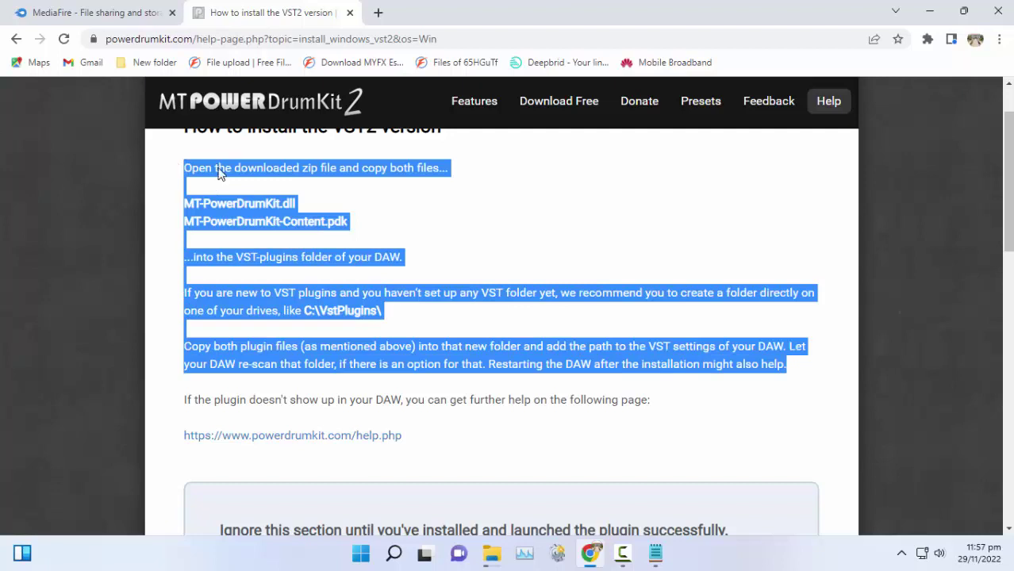
right_click(219, 174)
click(254, 184)
click(349, 13)
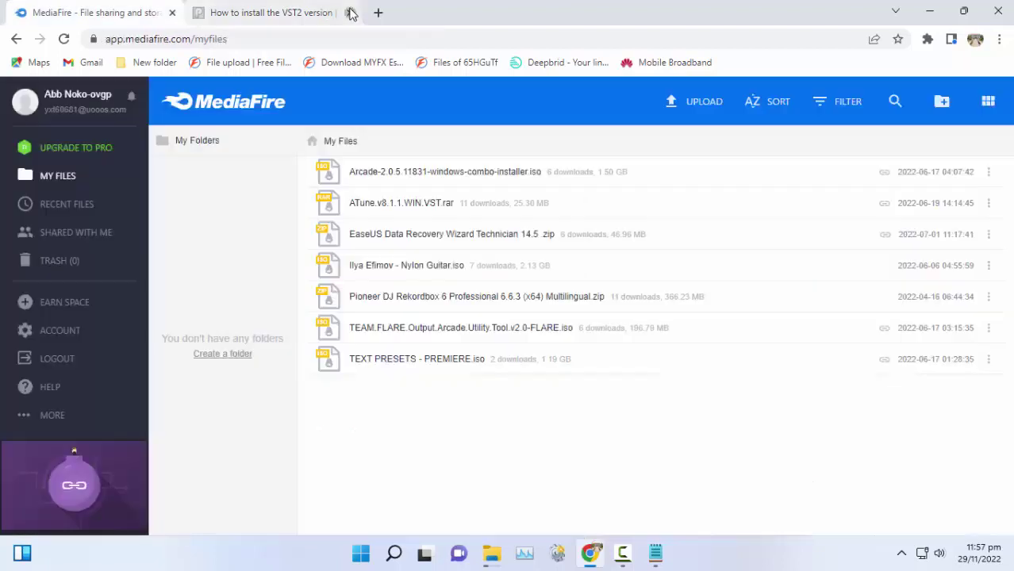
- Minimise Chrome, paste the copied instructions below the link in HOW TO INSTALL, save the file and maximise its window
click(930, 16)
click(530, 265)
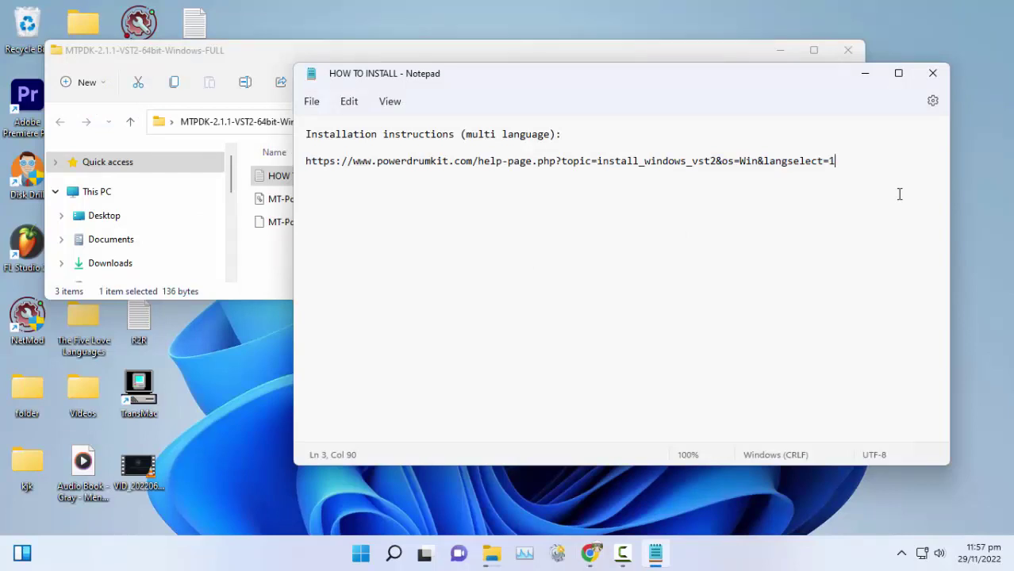
key(Return)
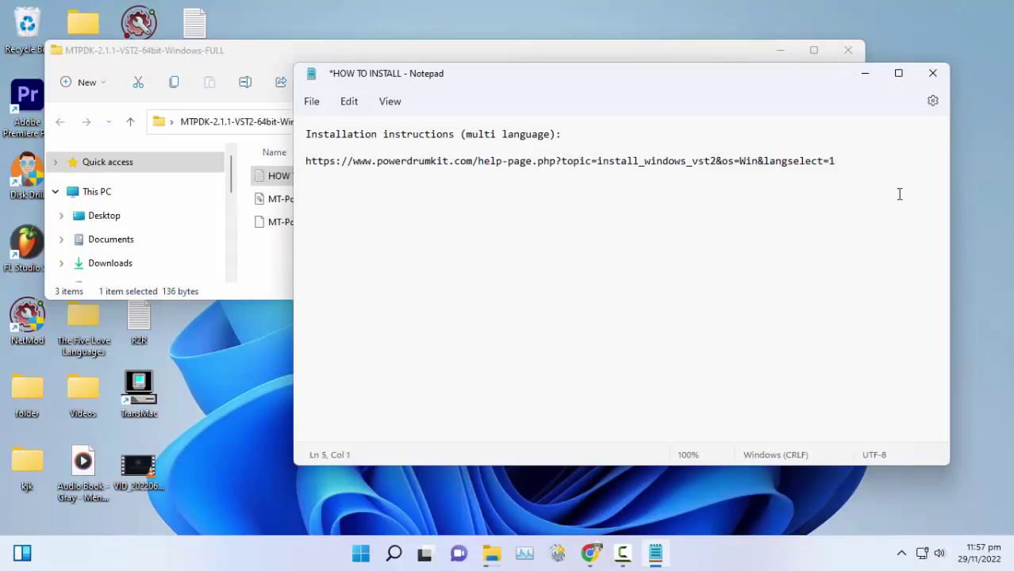
key(ctrl+v)
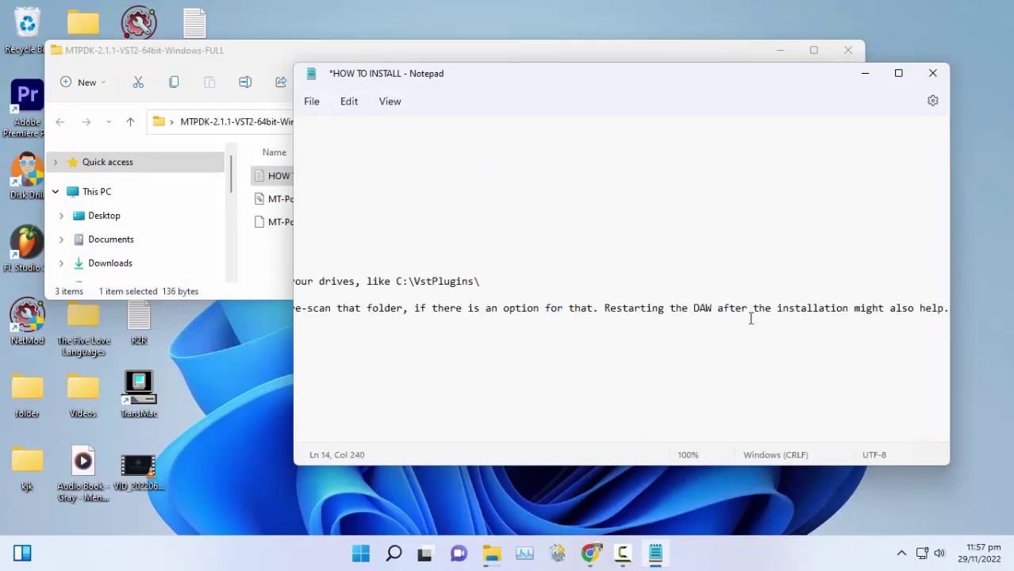
drag(666, 436, 245, 395)
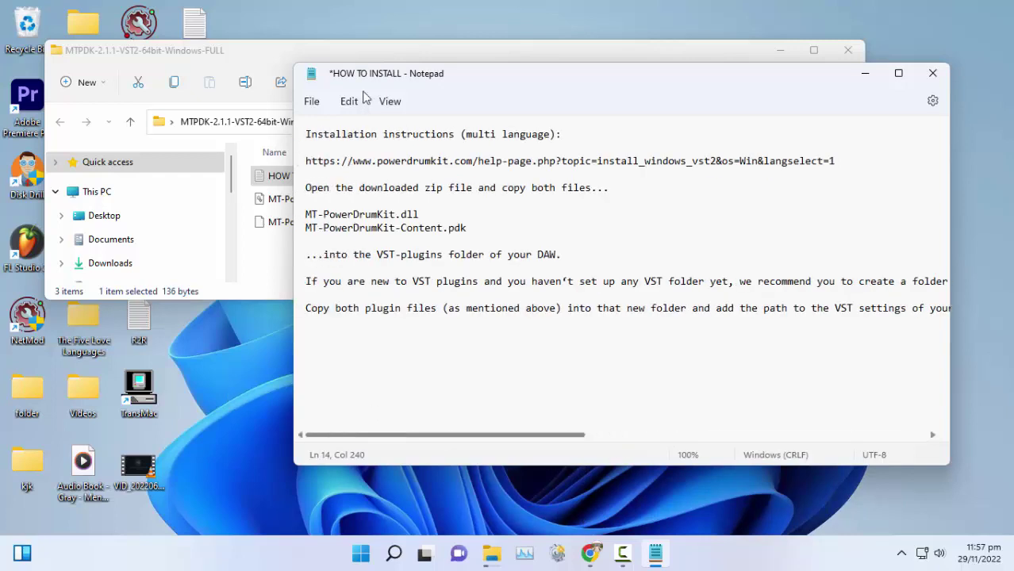
click(312, 102)
click(319, 201)
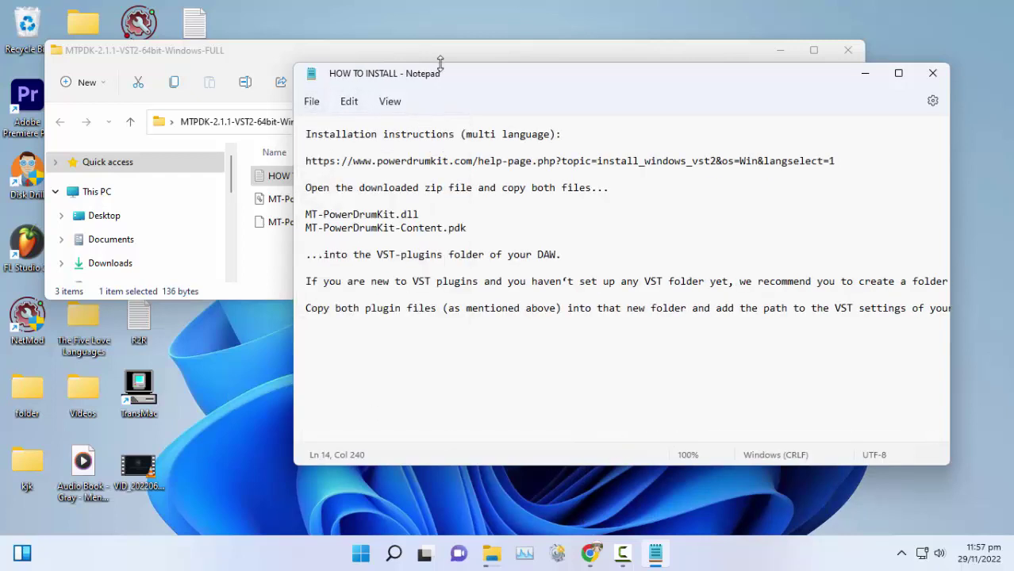
click(898, 73)
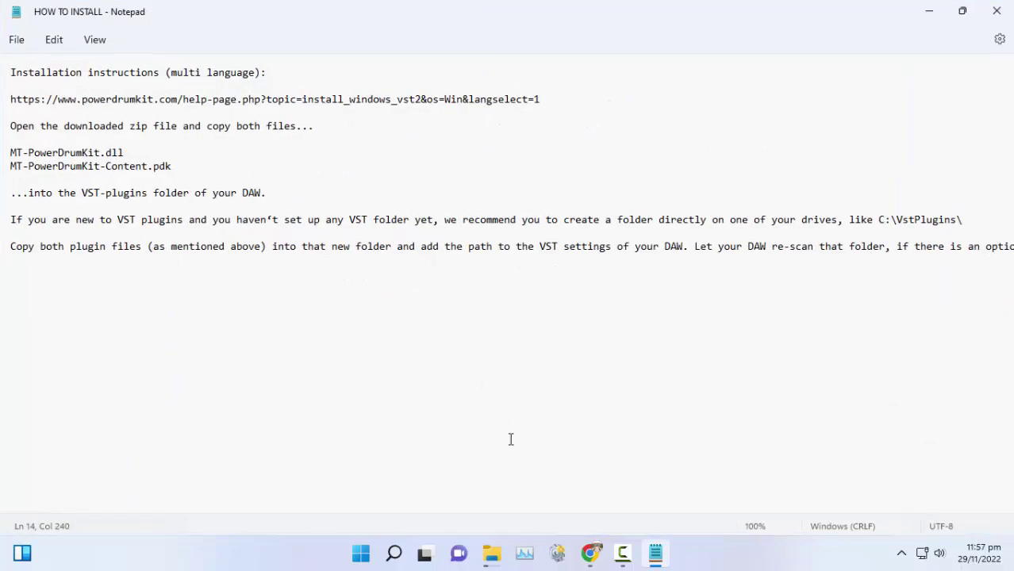
- Switch to the MTPDK-2.1.1-VST2-64bit-Windows-FULL folder and copy MT-PowerDrumKit.dll and MT-PowerDrumKit-Content.pdk
click(489, 553)
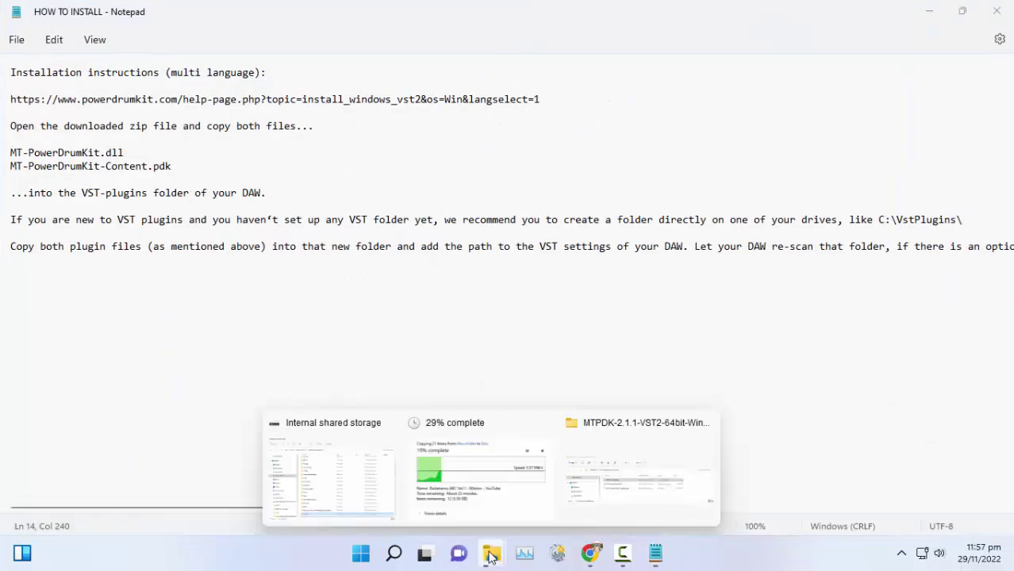
click(639, 476)
drag(453, 264, 302, 199)
right_click(302, 198)
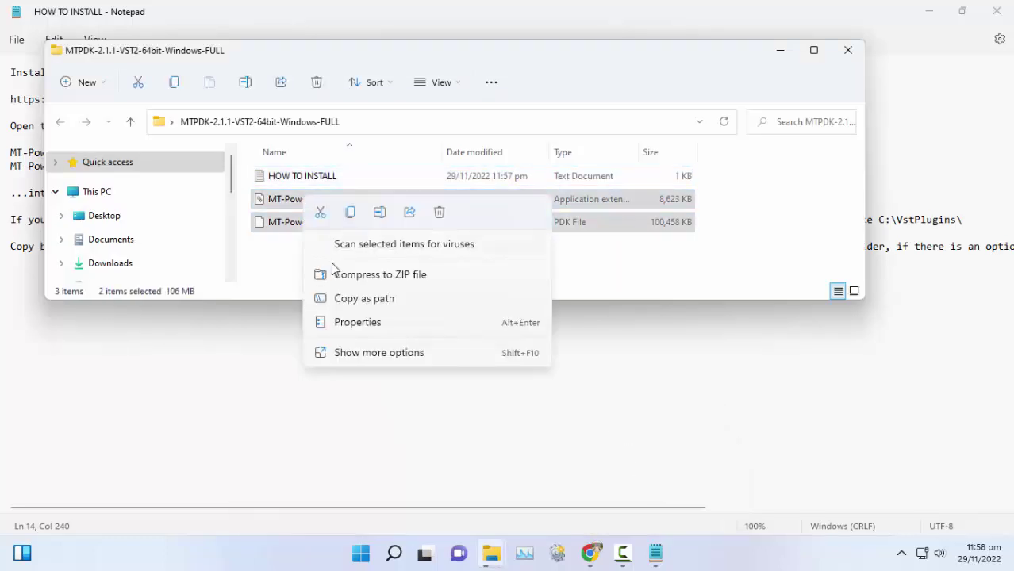
click(350, 213)
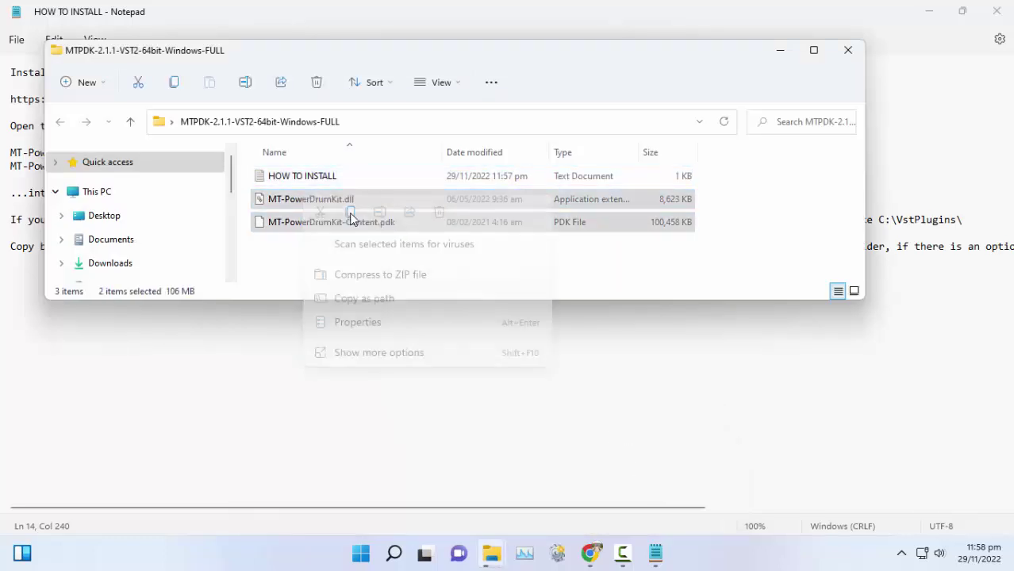
- Maximise the file window and go to the VSTPlugIns folder in Program Files on Local Disk (C:)
double_click(431, 56)
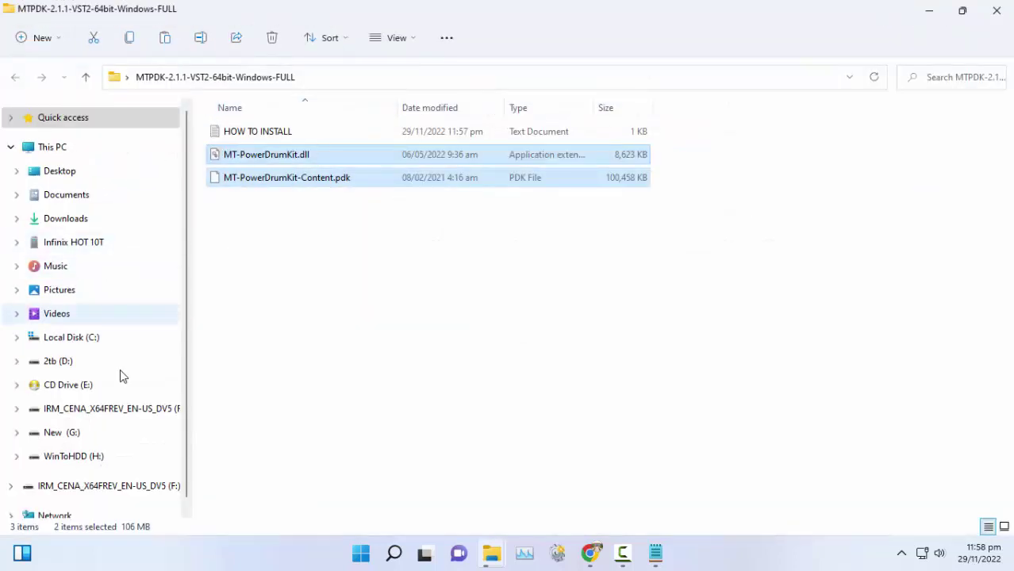
click(71, 341)
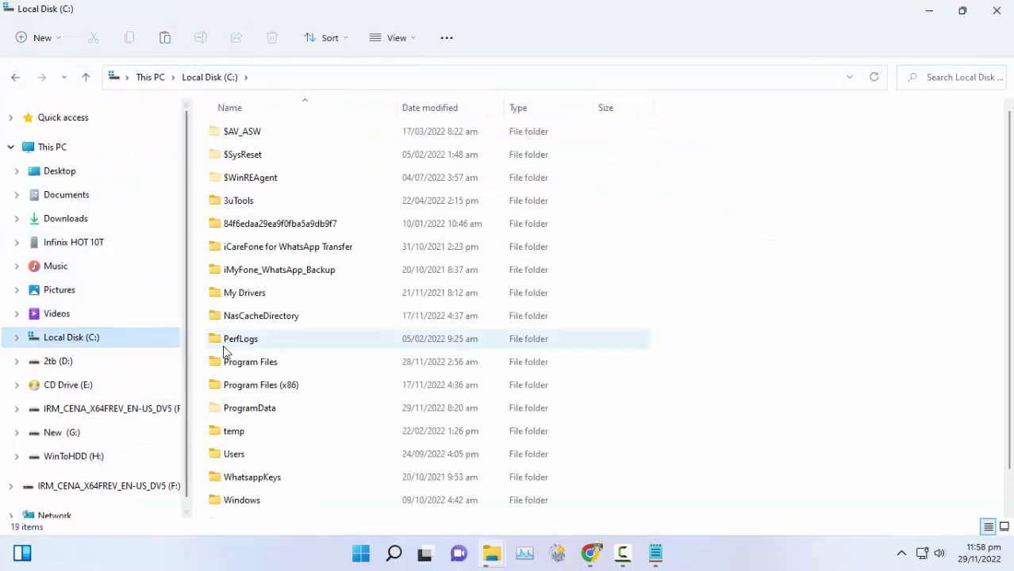
double_click(256, 370)
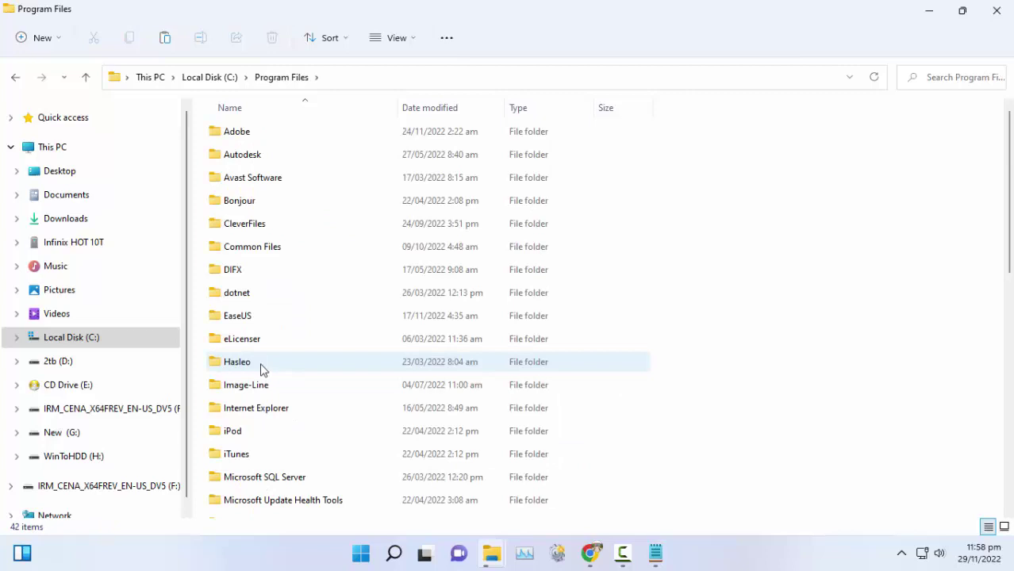
scroll(270, 373, down, 8)
scroll(282, 377, down, 1)
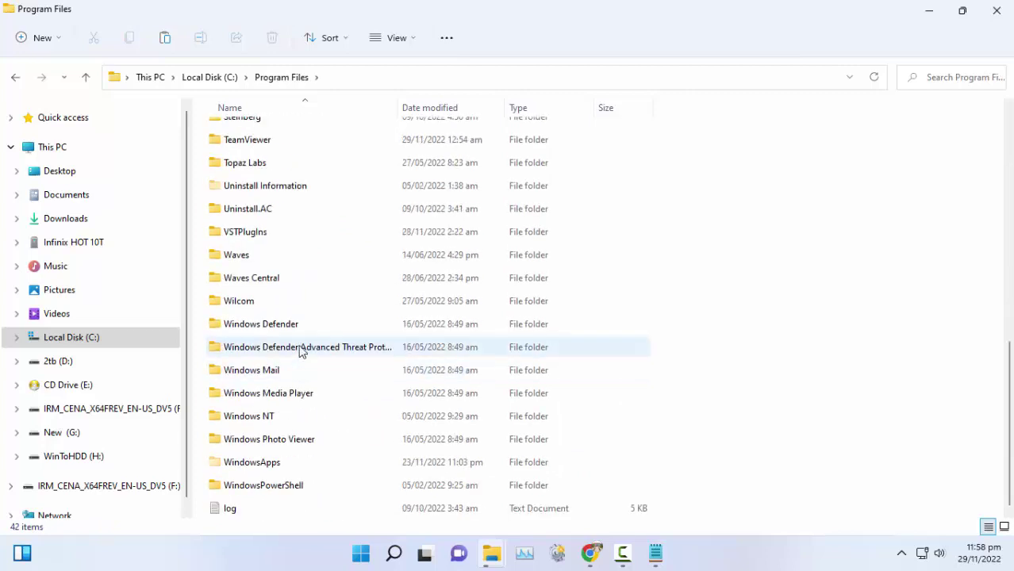
double_click(246, 232)
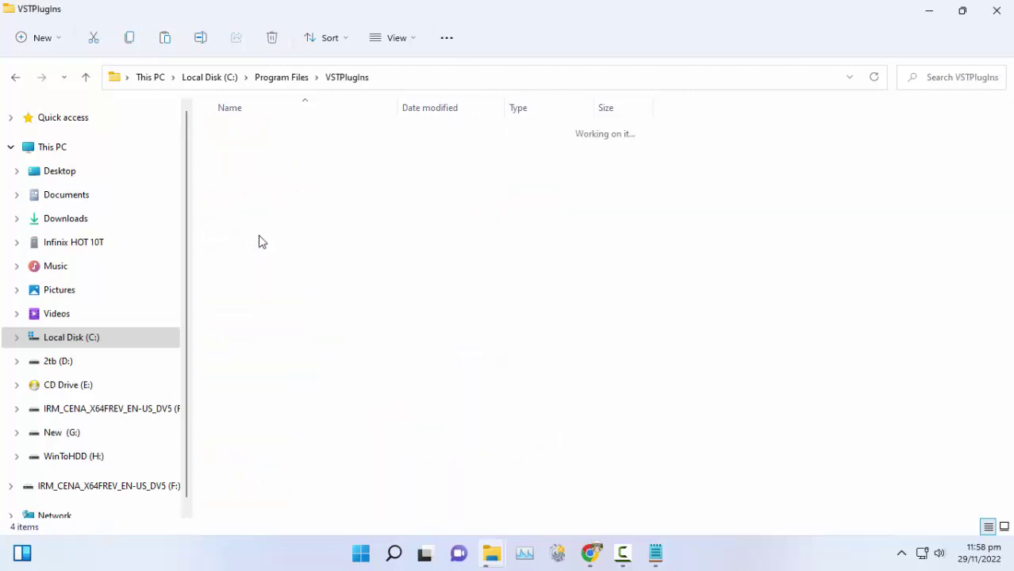
- Paste the two MT-PowerDrumKit files into the VSTPlugIns folder, allowing the copy to proceed
right_click(322, 289)
click(341, 305)
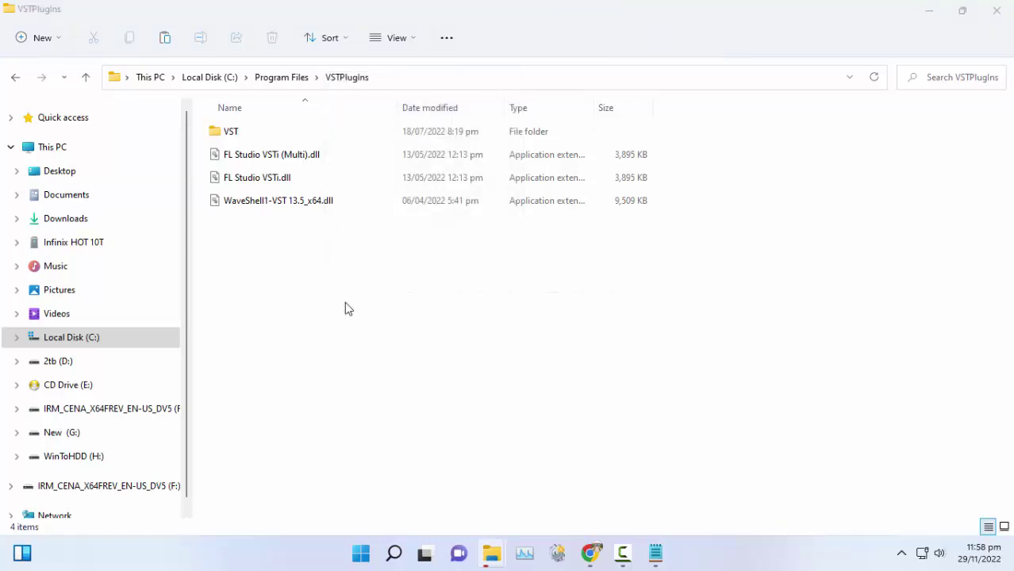
click(417, 338)
click(467, 359)
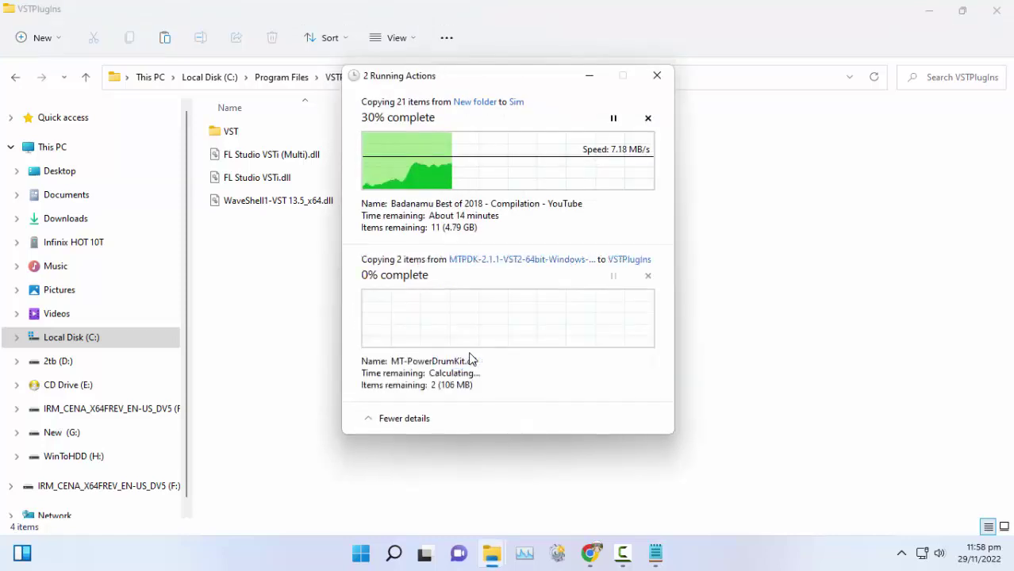
click(802, 352)
- Show the desktop and launch FL Studio 20
click(1010, 568)
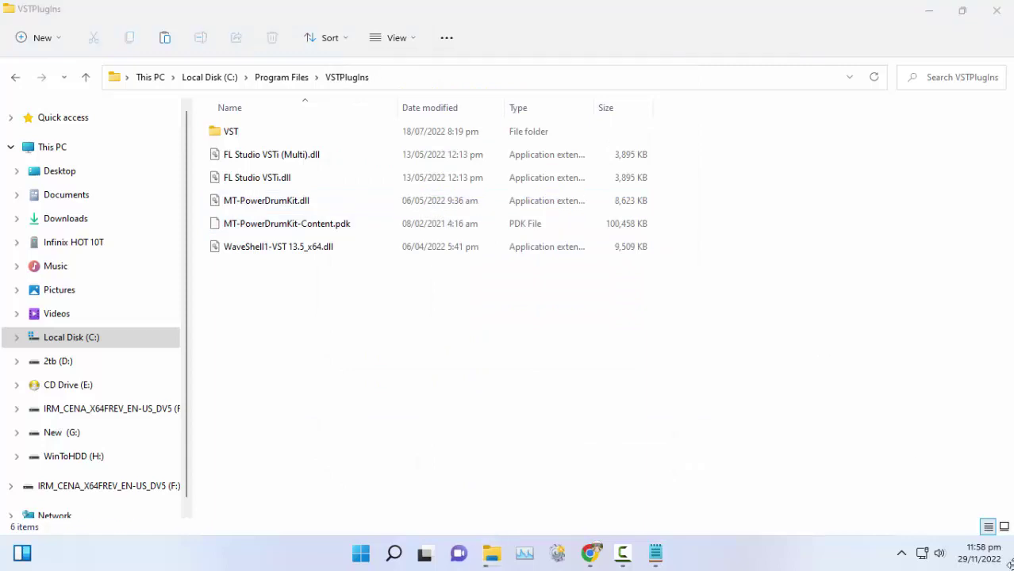
click(1010, 558)
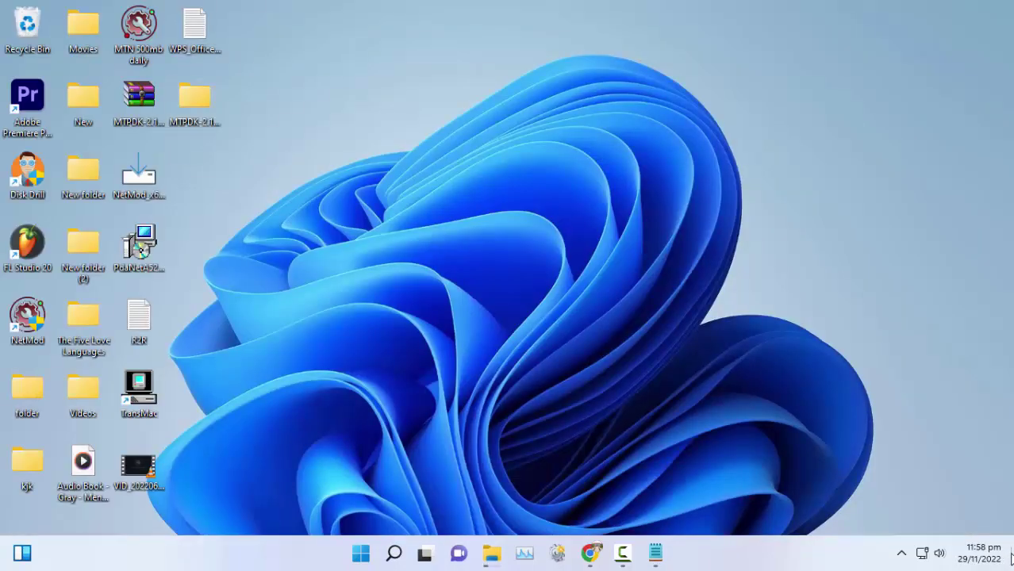
click(1010, 559)
click(1011, 560)
click(444, 435)
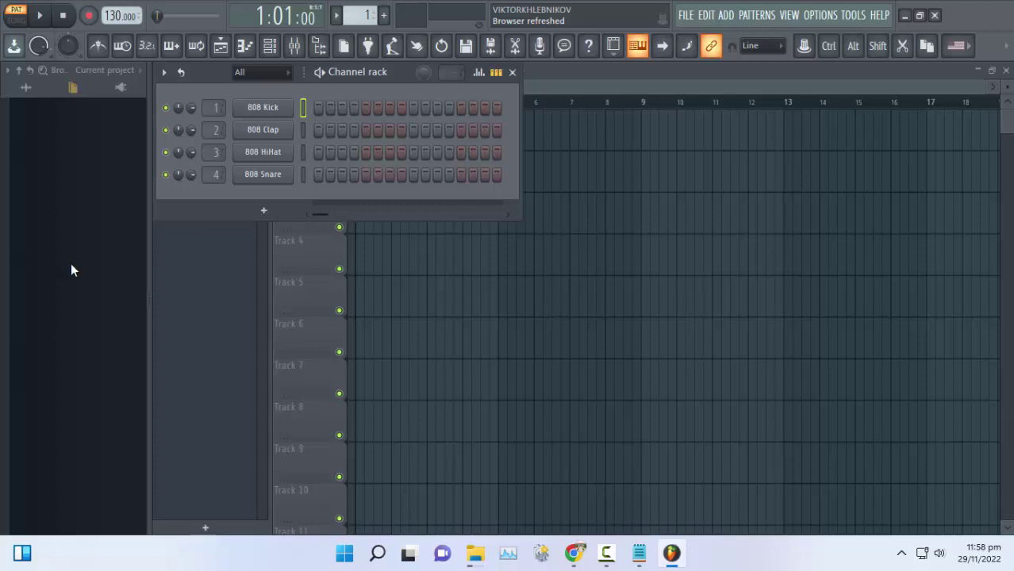
- View the plugin database, open the Plugin Manager through the generator plugin selection list and scan for installed plugins
click(120, 87)
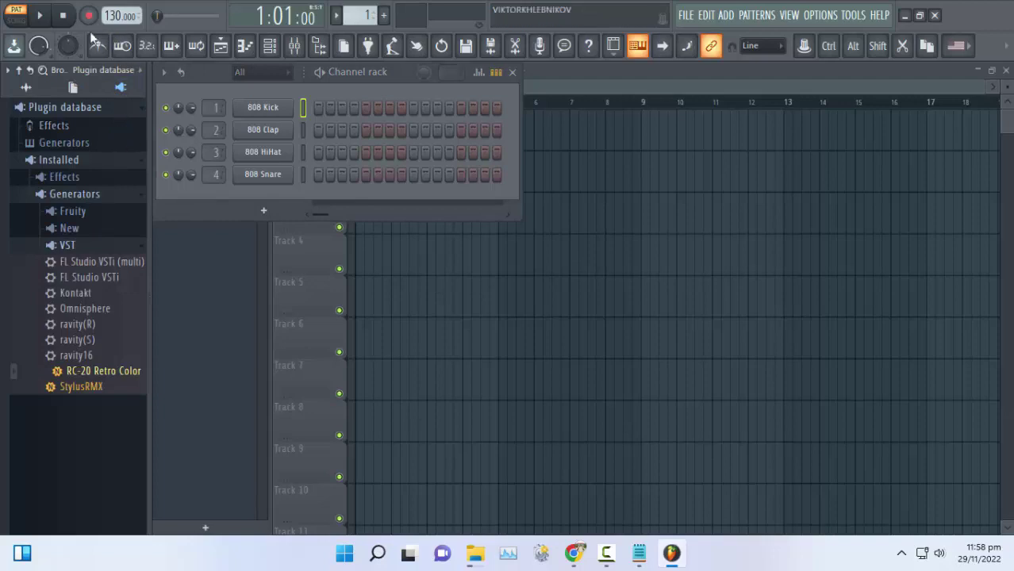
click(726, 15)
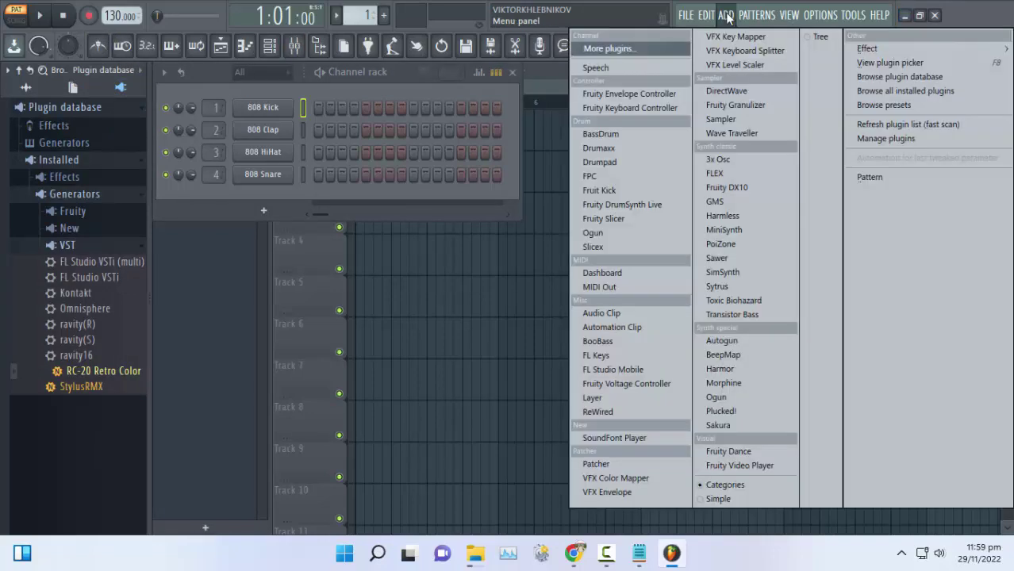
click(726, 15)
click(726, 15)
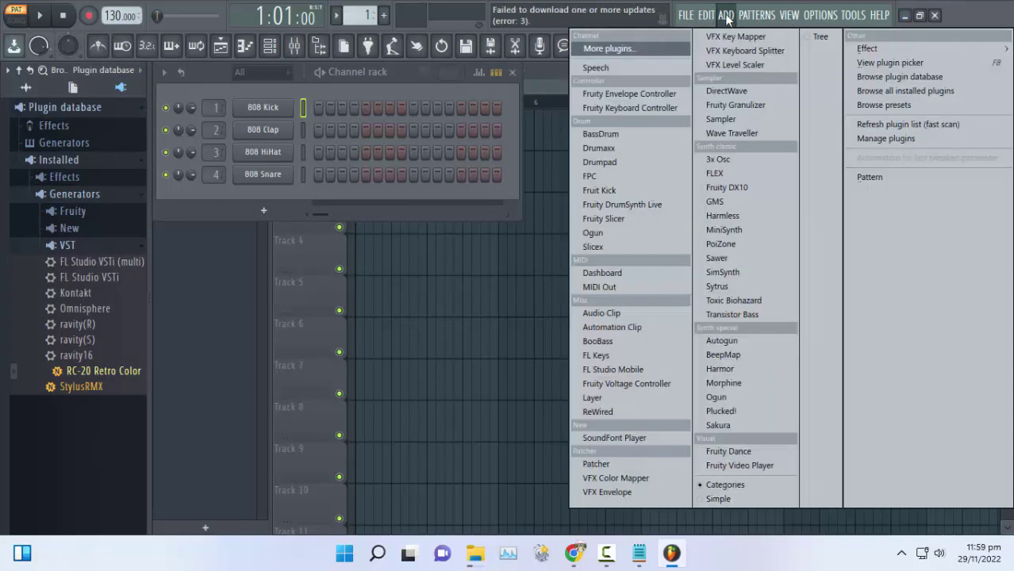
click(663, 50)
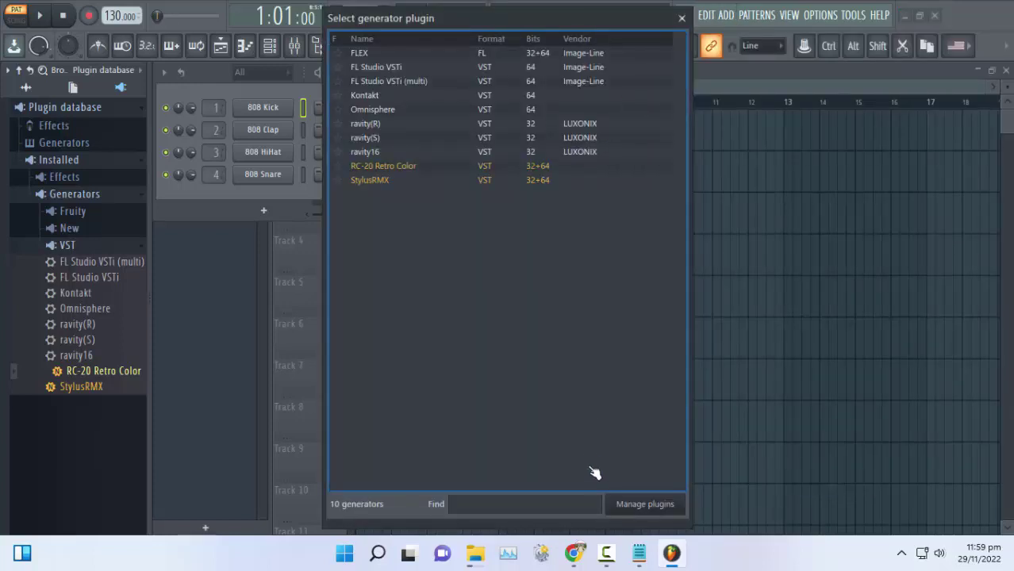
click(659, 508)
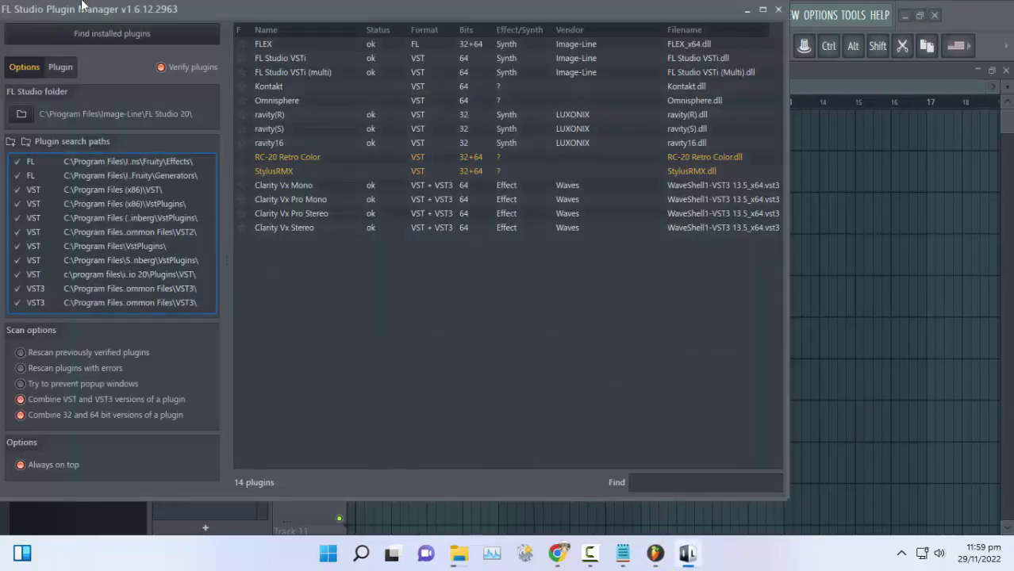
click(112, 34)
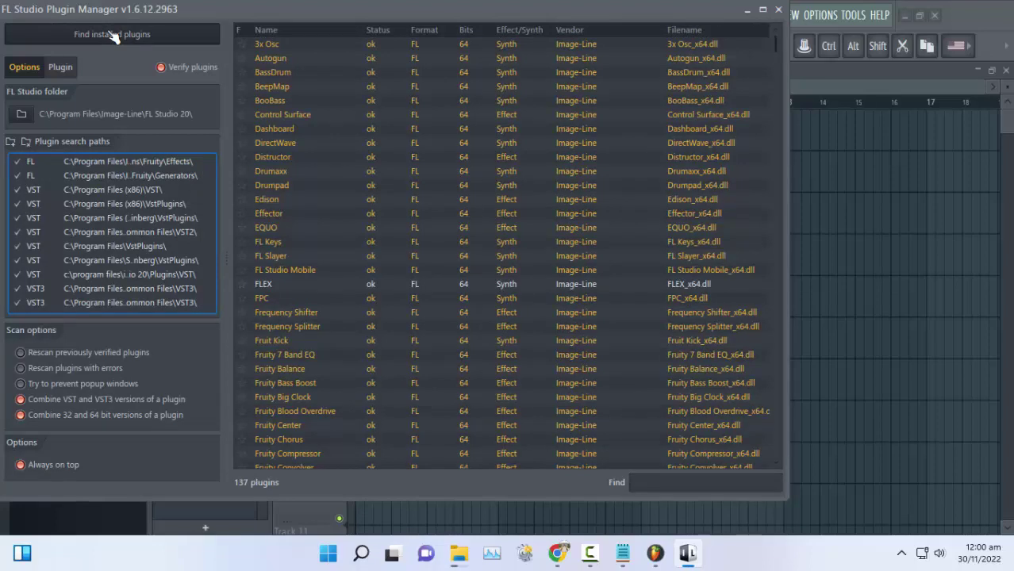
- Close the Plugin Manager and add the MT-PowerDrumKit VST from the full generator plugin list to the channel rack
click(779, 9)
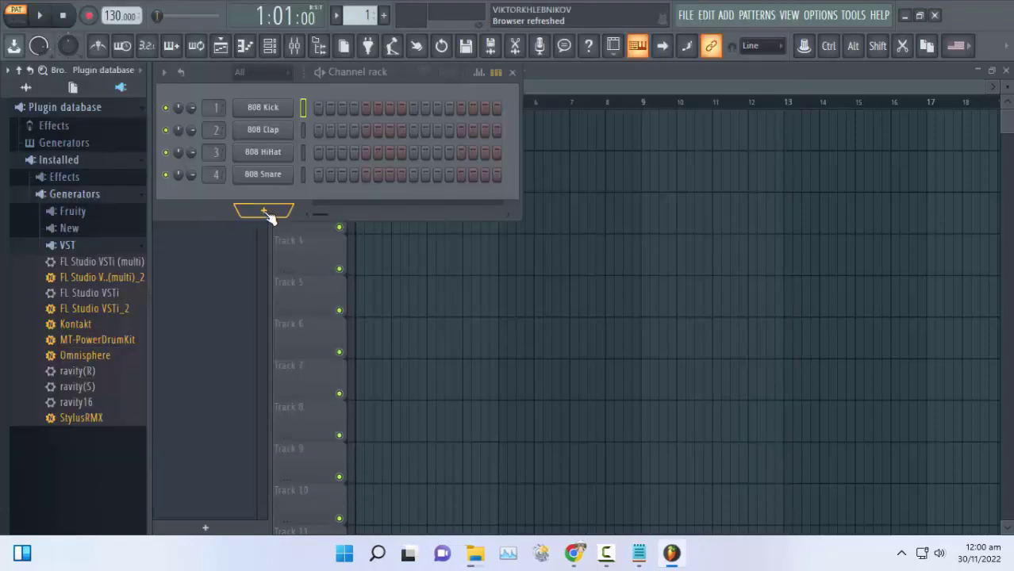
click(267, 214)
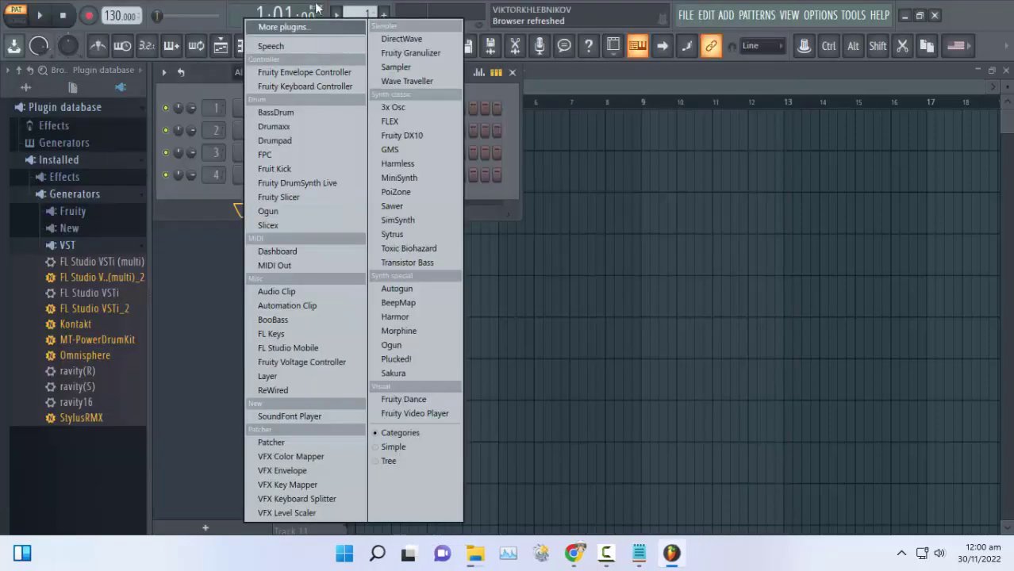
click(315, 28)
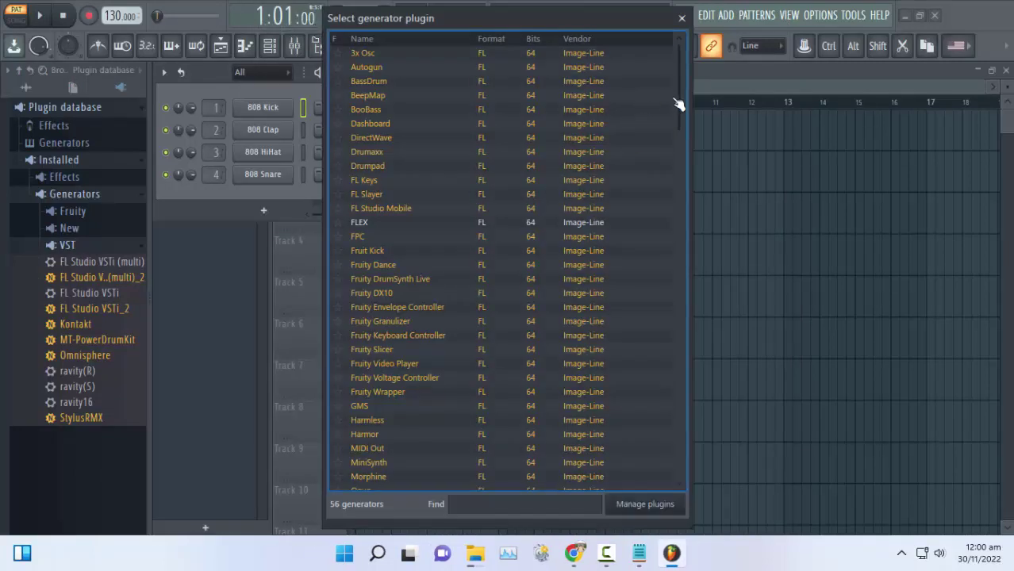
drag(676, 102, 646, 475)
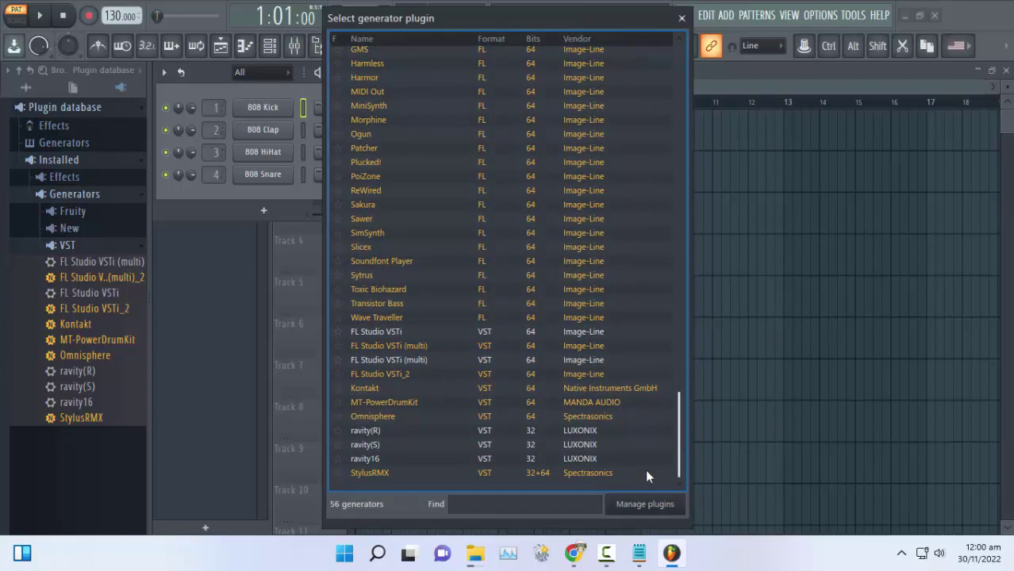
scroll(588, 448, up, 1)
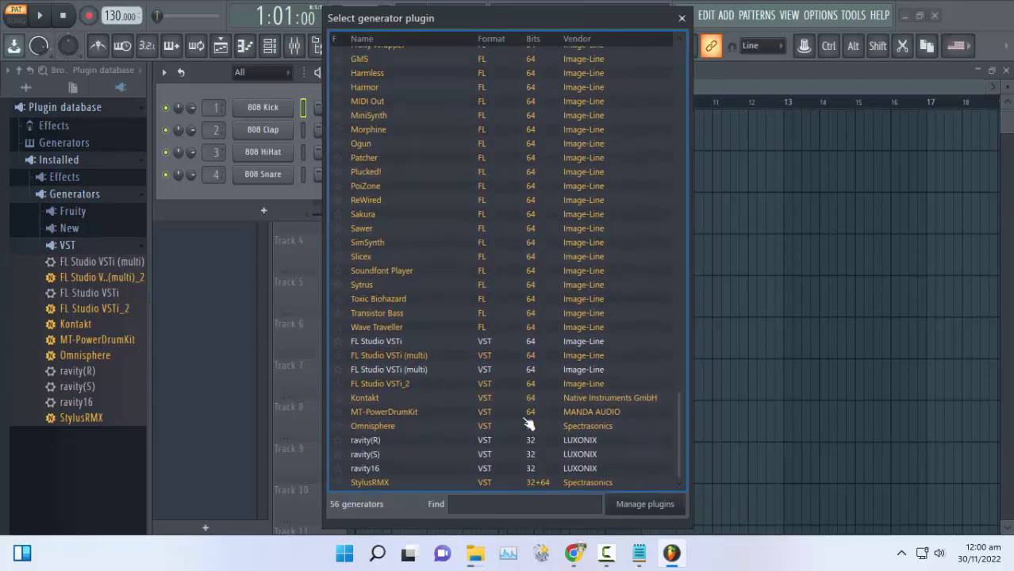
double_click(396, 418)
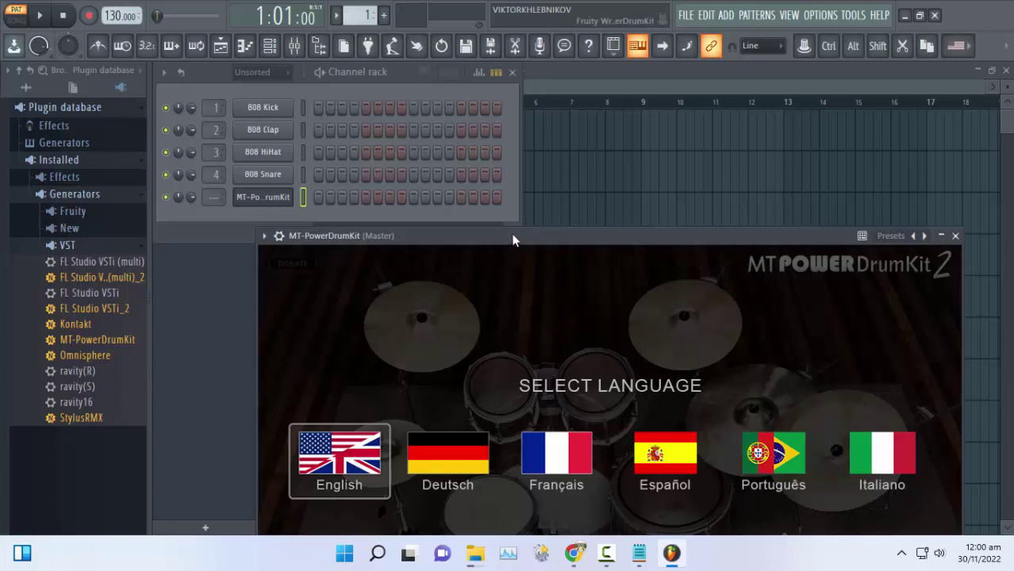
- Move the plugin window up to reveal its full interface, start it in English and skip the donation and registration screen
drag(537, 241, 477, 93)
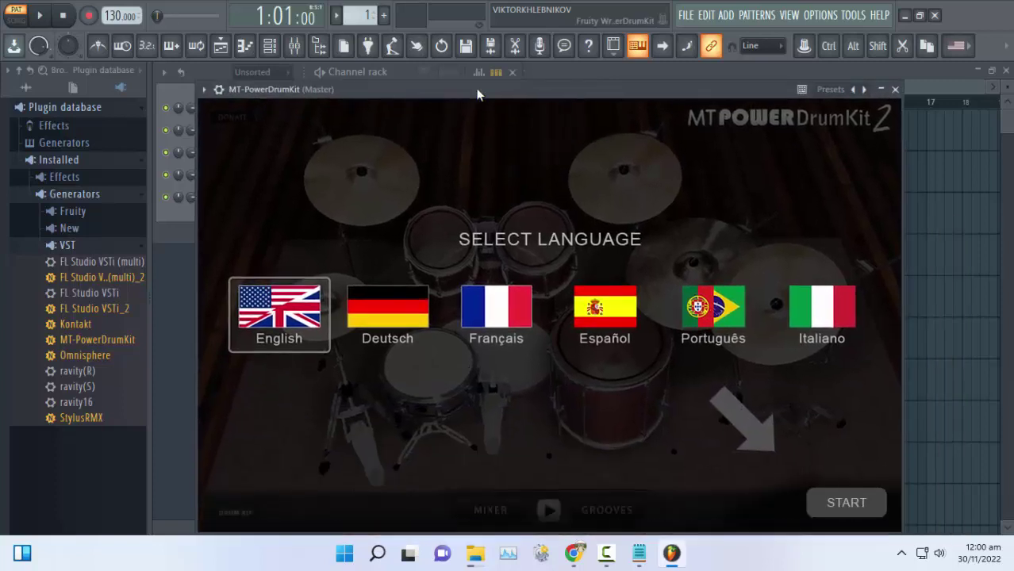
click(846, 503)
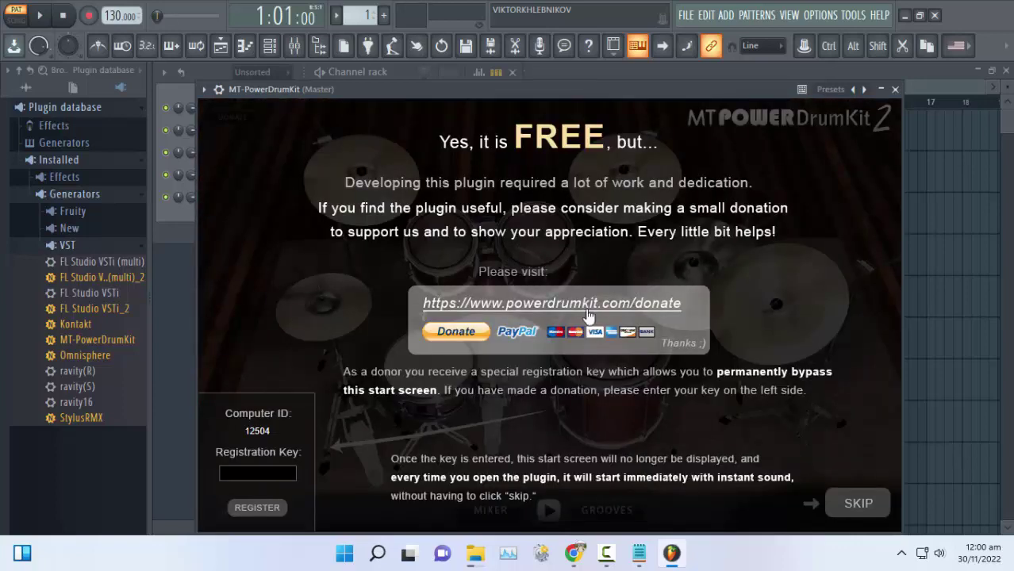
click(877, 508)
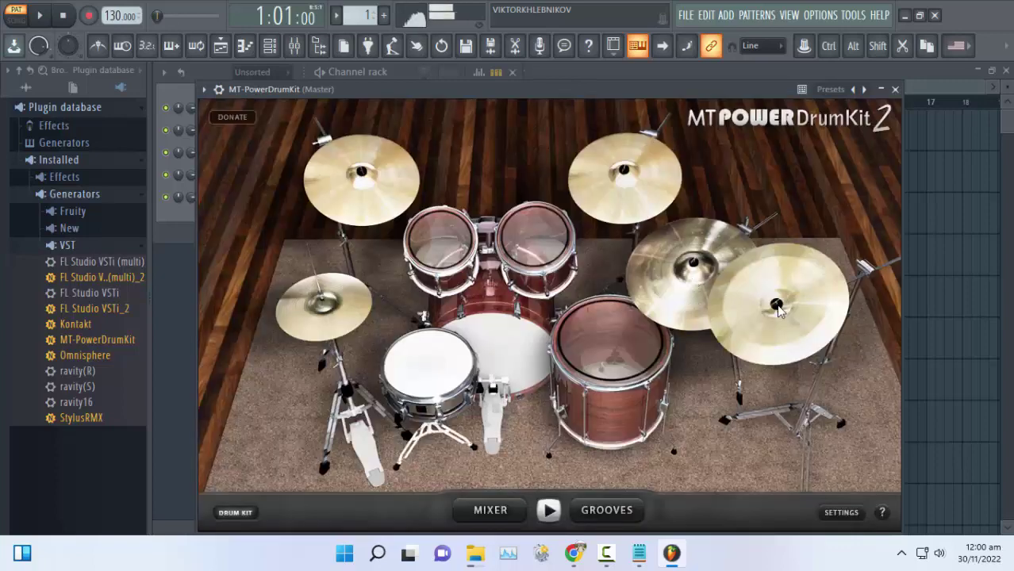
- Audition the drum kit by playing the cymbals, toms, snare and hi-hat, moving the plugin window up for a full view
click(745, 290)
click(633, 199)
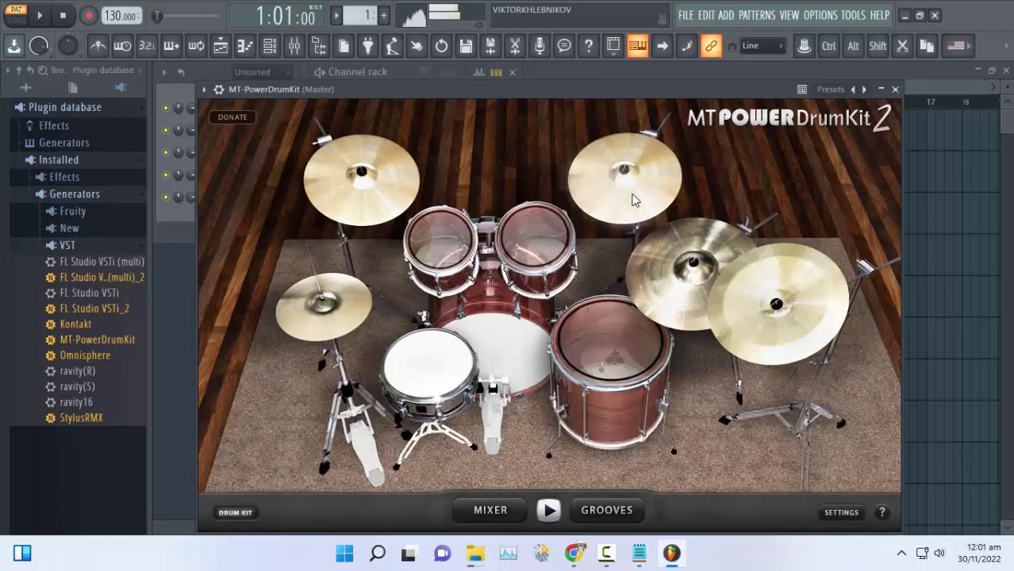
click(531, 254)
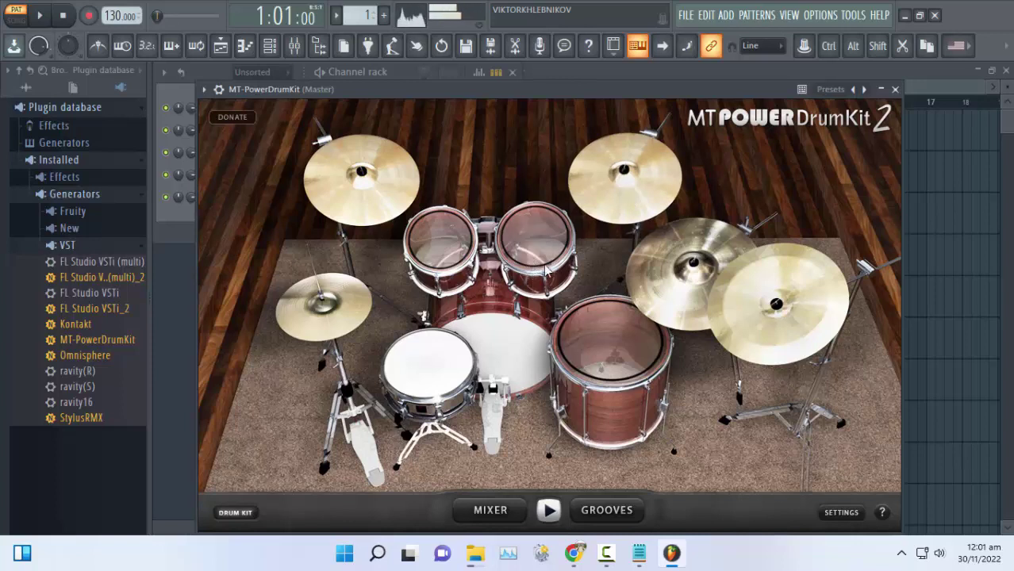
click(605, 346)
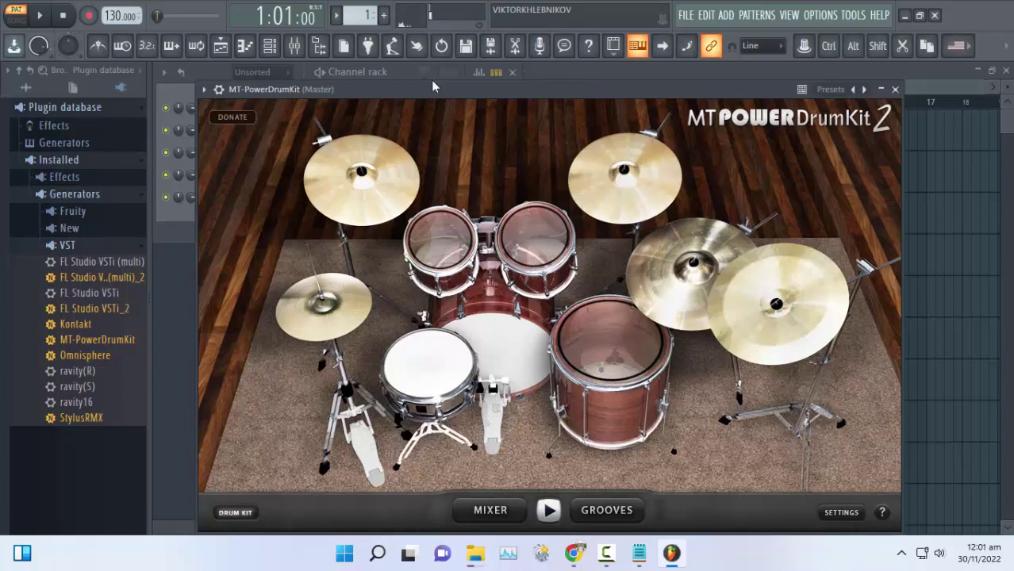
drag(436, 91, 430, 66)
click(416, 339)
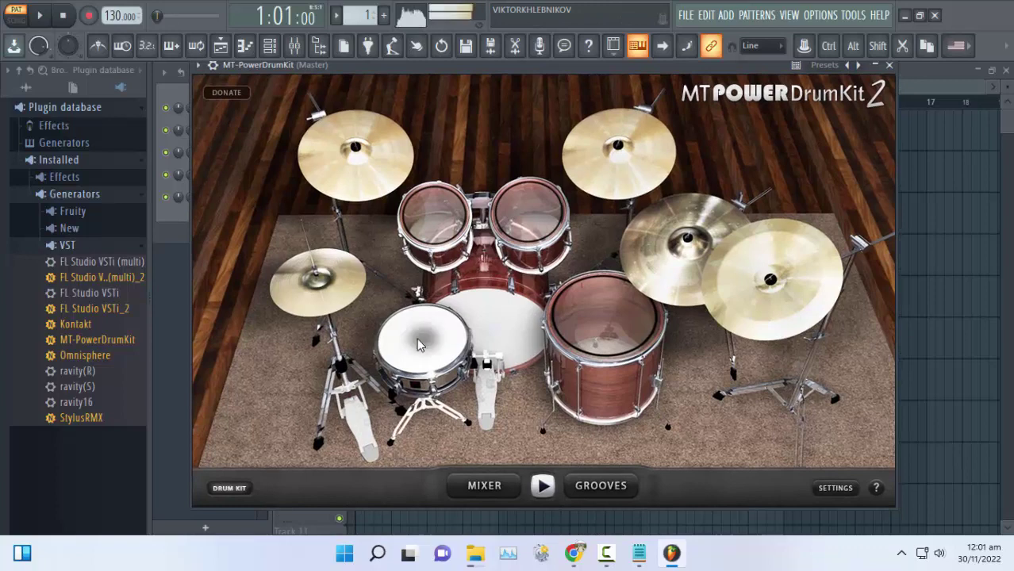
click(320, 287)
click(376, 156)
- View the plugin's mixer, then audition Groove 10 and Fill 14 of the 8th Bell style in the grooves browser
click(498, 491)
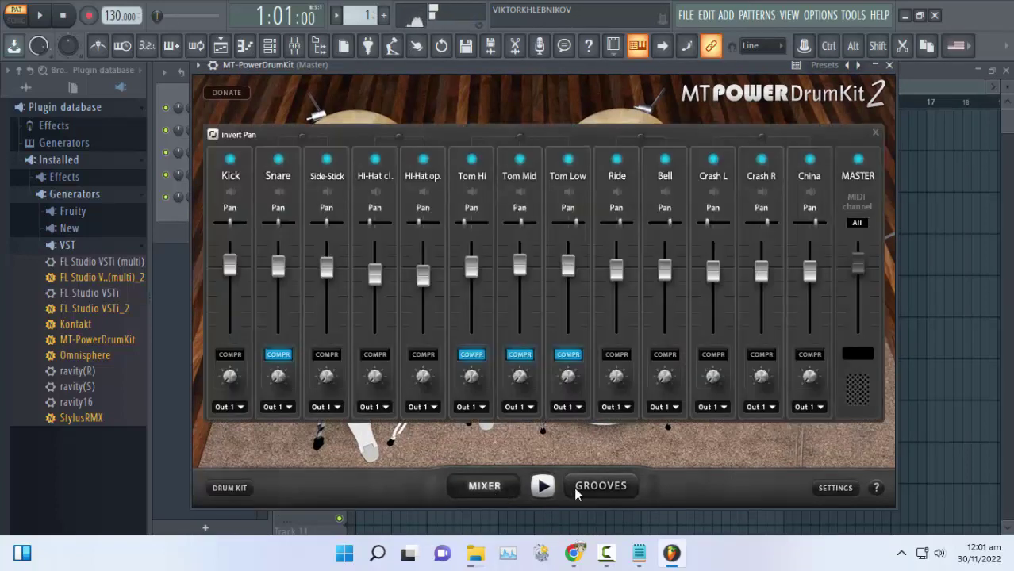
click(607, 489)
click(284, 260)
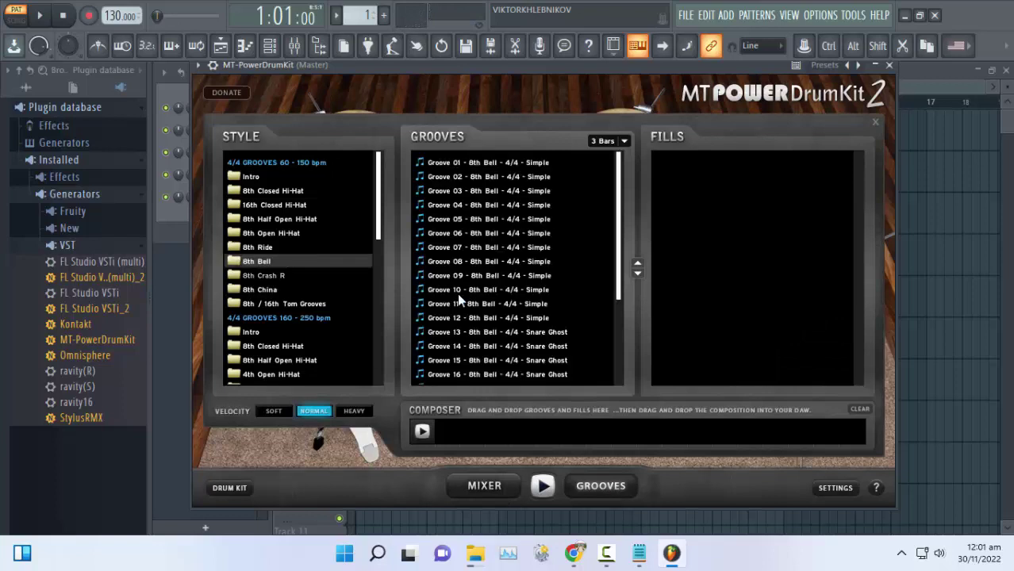
click(457, 289)
click(723, 291)
click(728, 346)
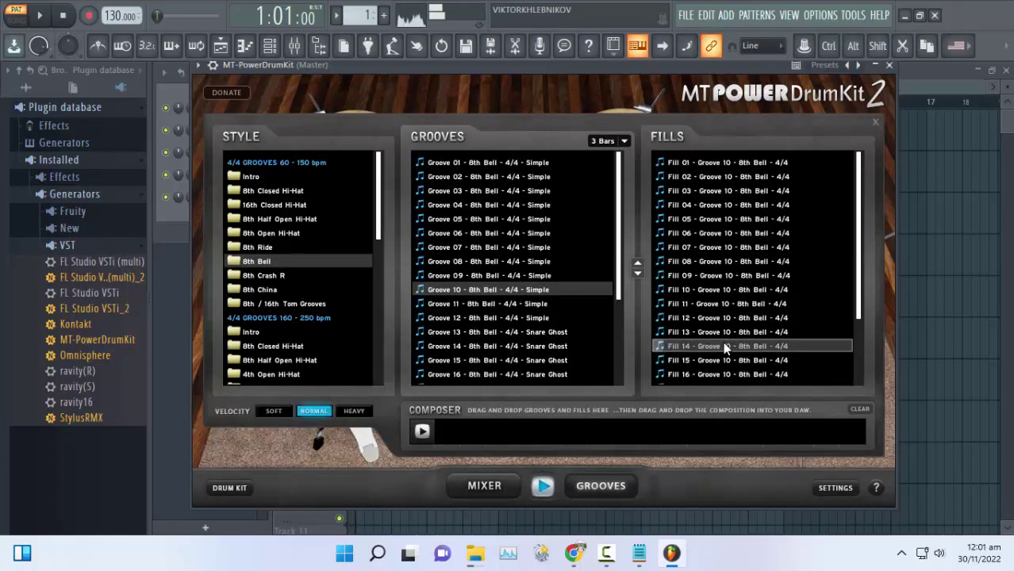
scroll(728, 317, down, 2)
- Set the groove velocity to Heavy and play Groove 10 of the 4th Open Hi-Hat style in the 160–250 bpm group
click(354, 411)
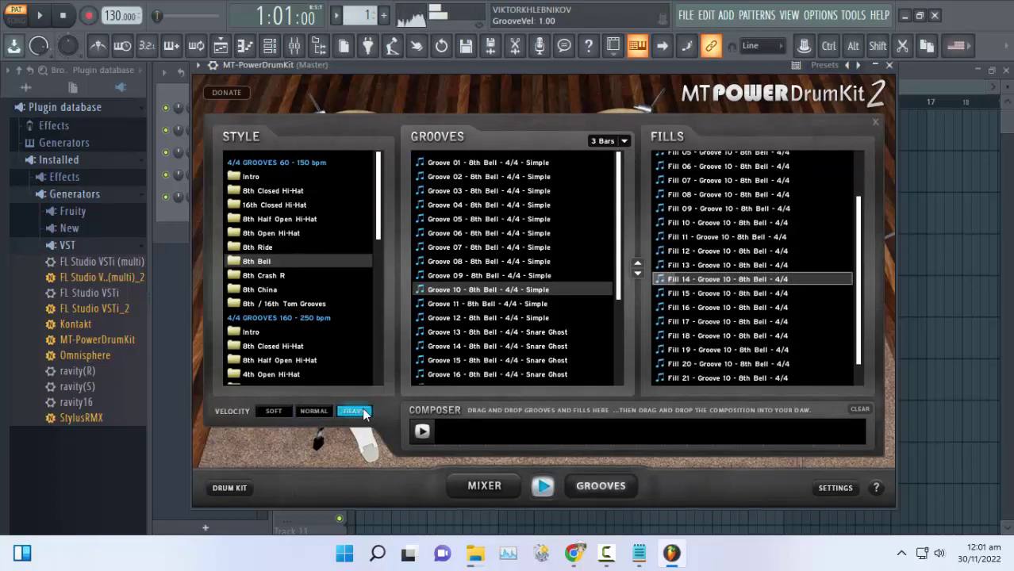
click(262, 372)
click(550, 289)
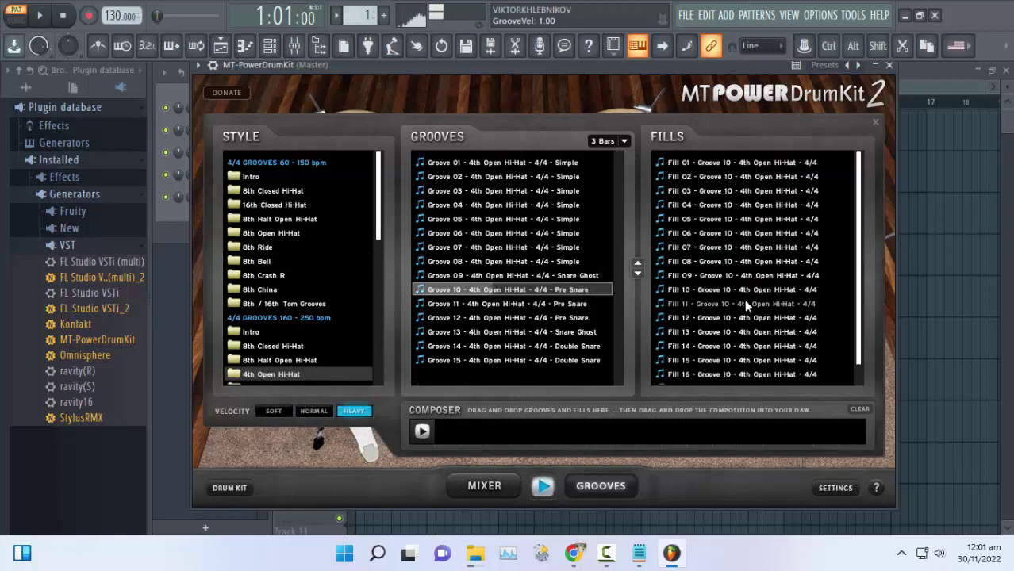